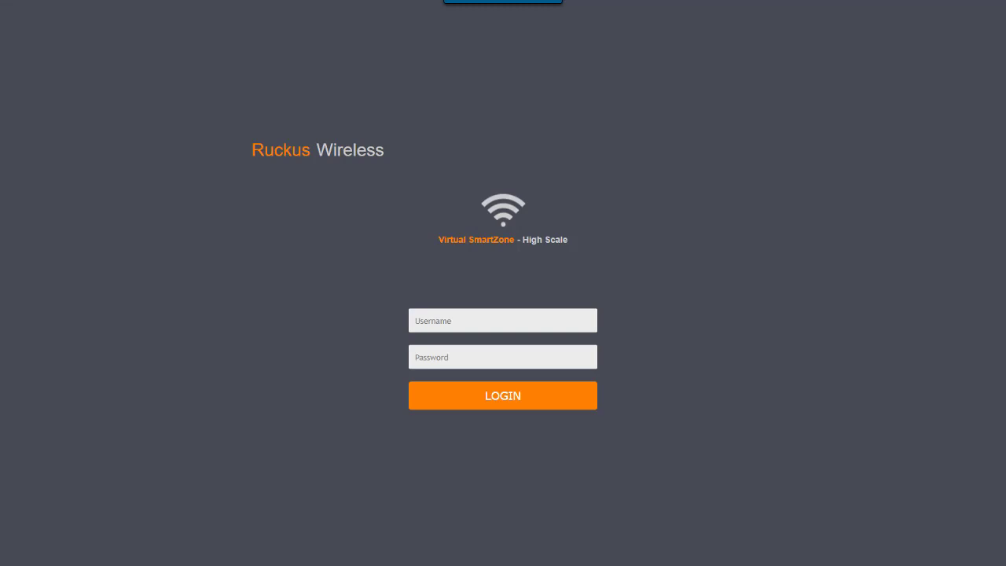
- Log in to the controller as admin with the administrator password
{"action": "left_click", "coordinate": [530, 323]}
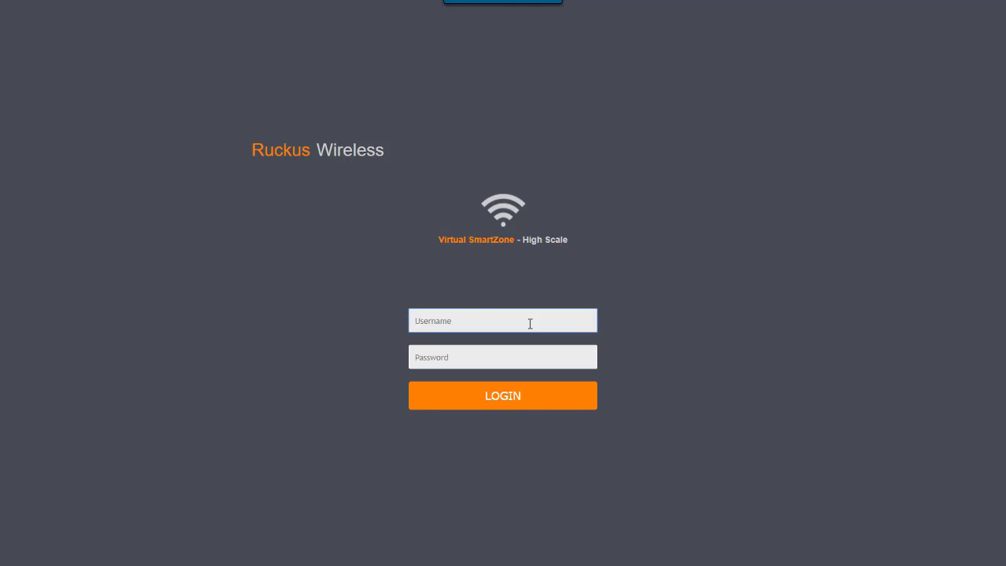
{"action": "type", "text": "admin"}
{"action": "key", "text": "Tab"}
{"action": "type", "text": "**********"}
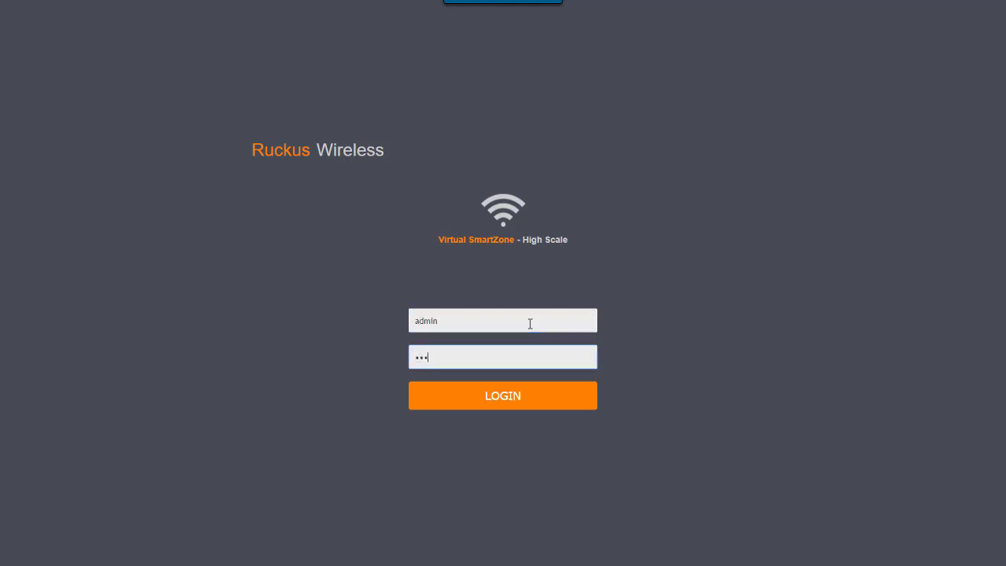
{"action": "key", "text": "Return"}
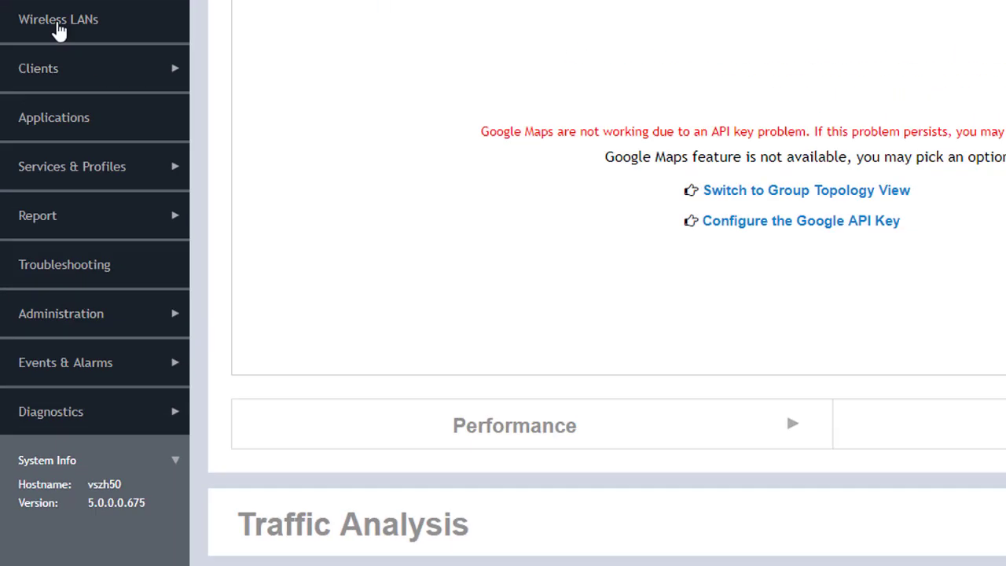
- Open Wireless LANs and expand LabDomain and ProductionDomain to list LabZone1–2 and ProdZone1–3
{"action": "left_click", "coordinate": [40, 202]}
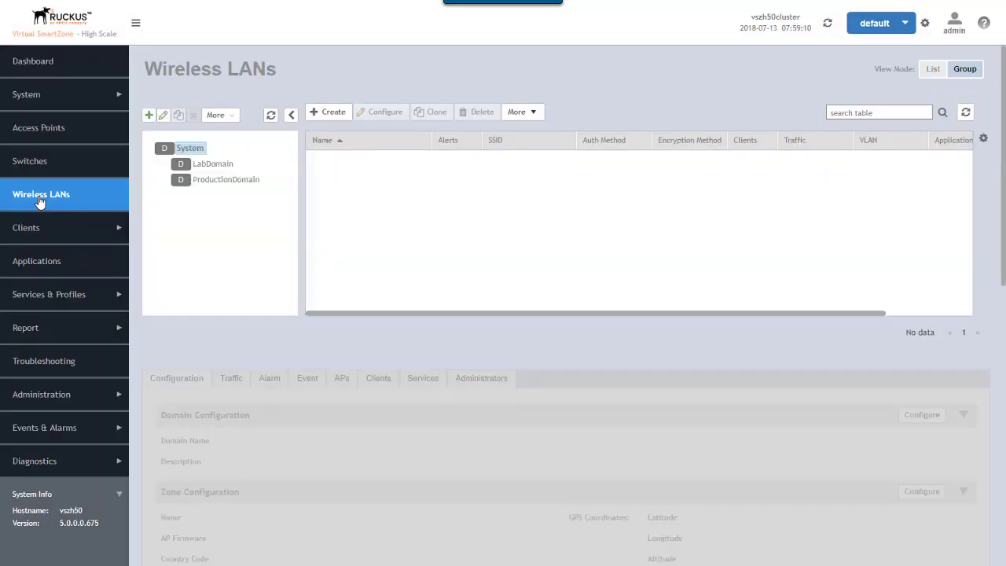
{"action": "left_click", "coordinate": [164, 165]}
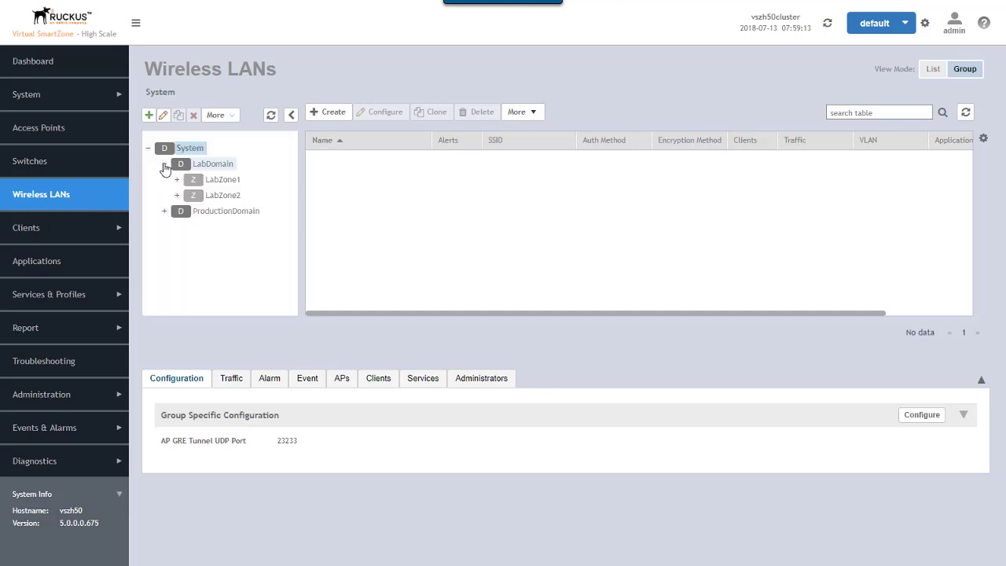
{"action": "left_click", "coordinate": [164, 212]}
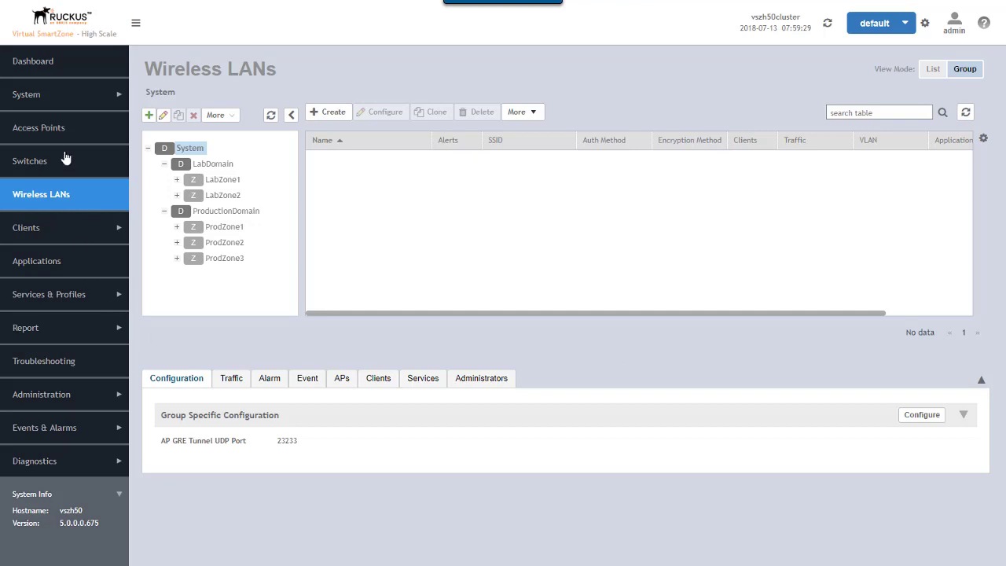
- Go to System > General Settings and show the Northbound Data Streaming tab
{"action": "left_click", "coordinate": [47, 101]}
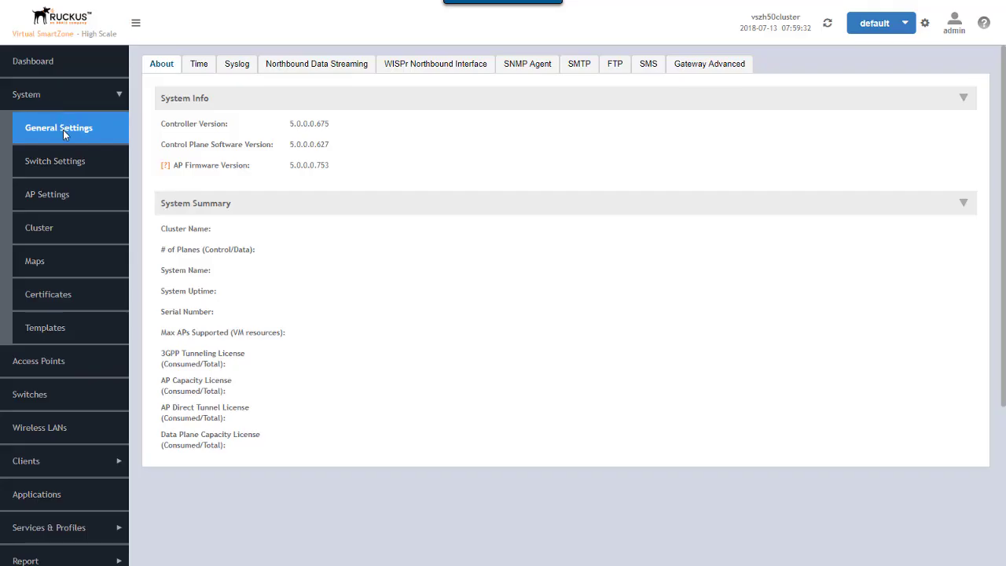
{"action": "left_click", "coordinate": [335, 69]}
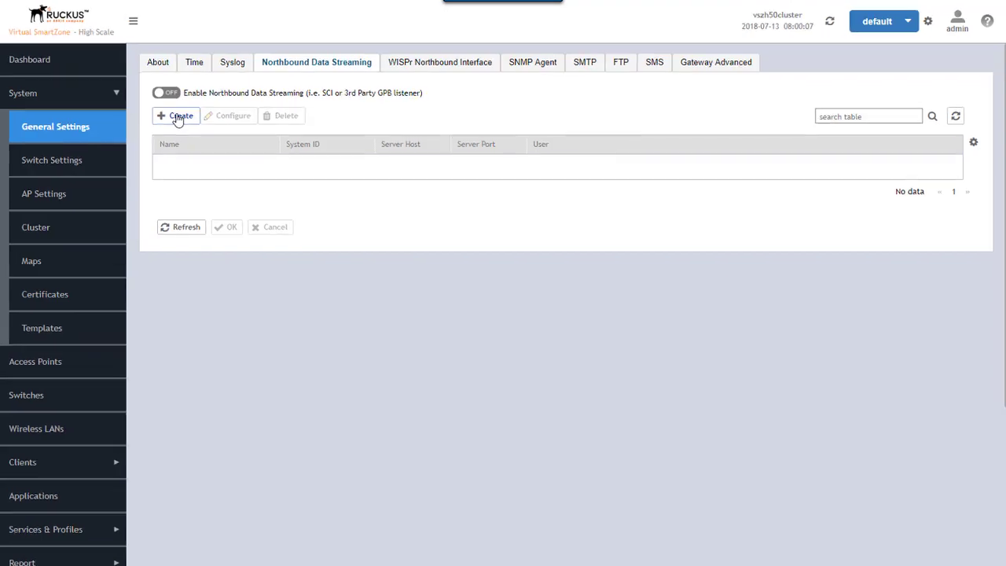
- Create a new streaming profile named Lab_SCI with server host 192.168.10.25 and port 8883
{"action": "left_click", "coordinate": [180, 117]}
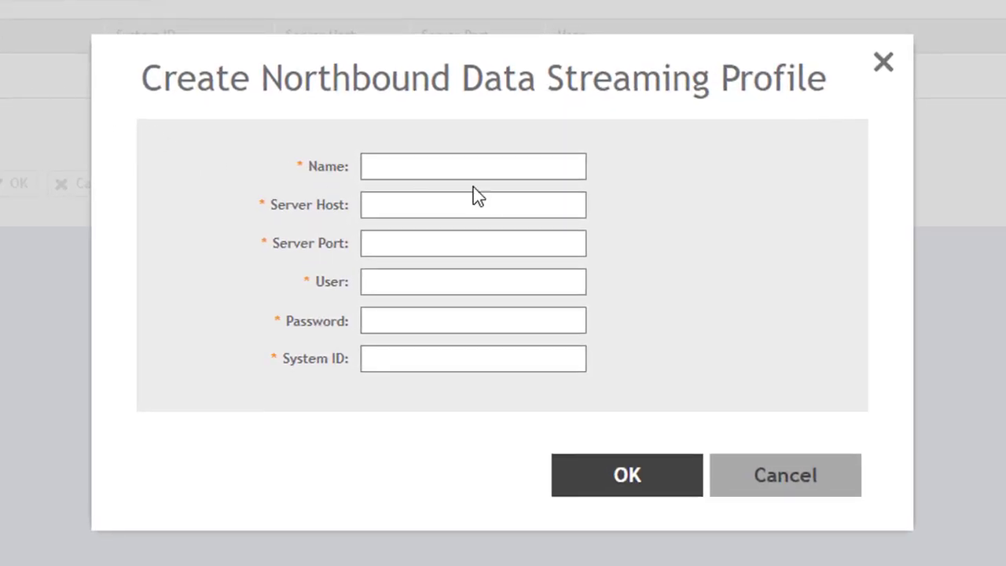
{"action": "left_click", "coordinate": [440, 168]}
{"action": "type", "text": "Lab_SCI"}
{"action": "key", "text": "Tab"}
{"action": "type", "text": "19"}
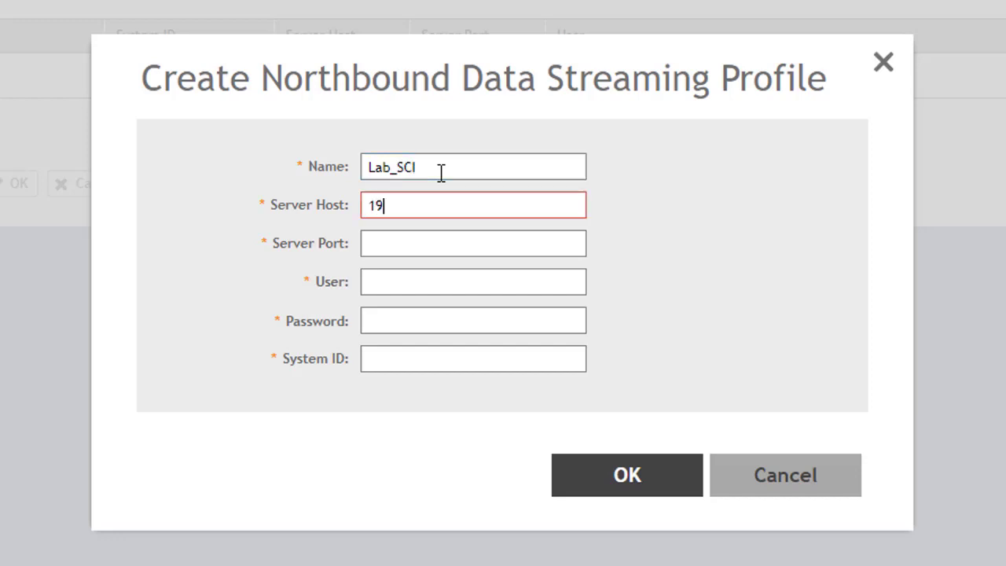
{"action": "type", "text": "2.168.10.25"}
{"action": "key", "text": "Tab"}
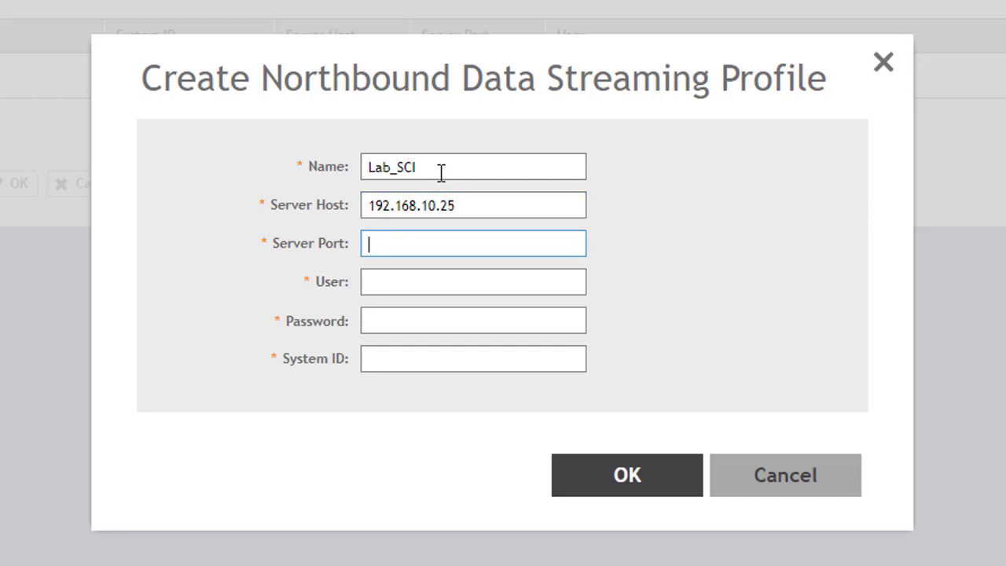
{"action": "type", "text": "8883"}
- Enter user admin, the account password, and System ID LAB_SCI_14 for the profile
{"action": "key", "text": "Tab"}
{"action": "type", "text": "adim"}
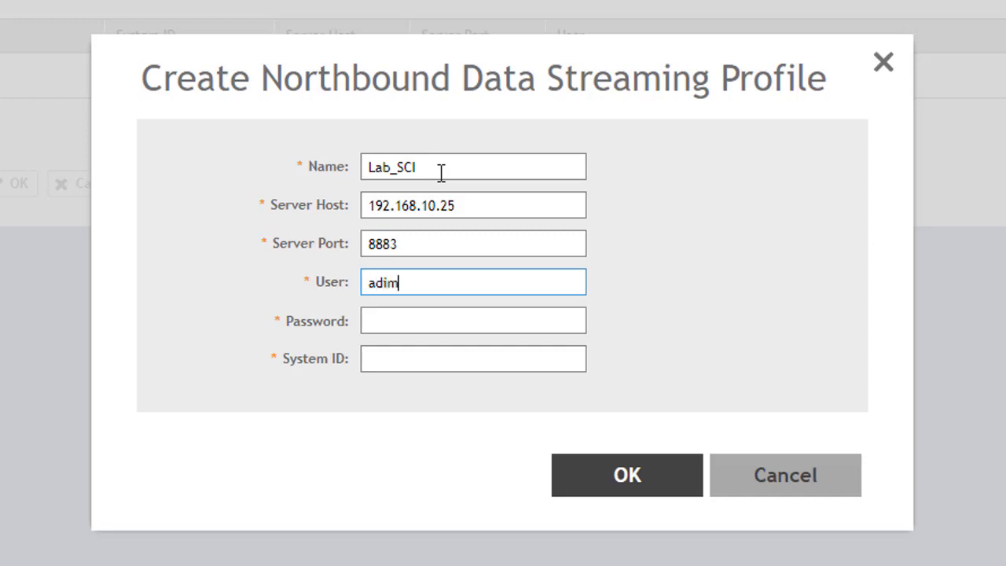
{"action": "key", "text": "BackSpace"}
{"action": "key", "text": "BackSpace"}
{"action": "type", "text": "min"}
{"action": "key", "text": "Tab"}
{"action": "type", "text": "**********"}
{"action": "key", "text": "Tab"}
{"action": "type", "text": "LAB"}
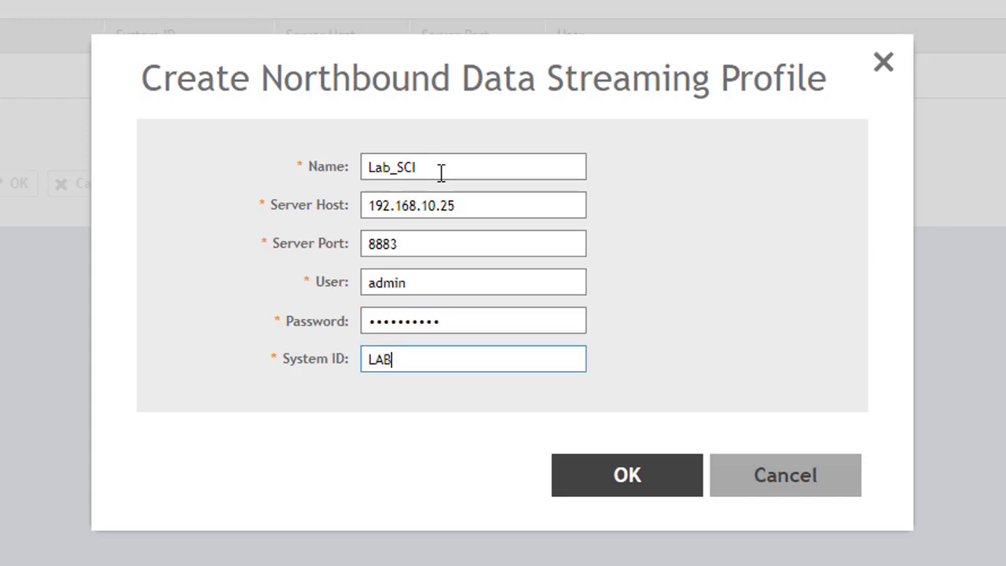
{"action": "type", "text": "_SCI_14"}
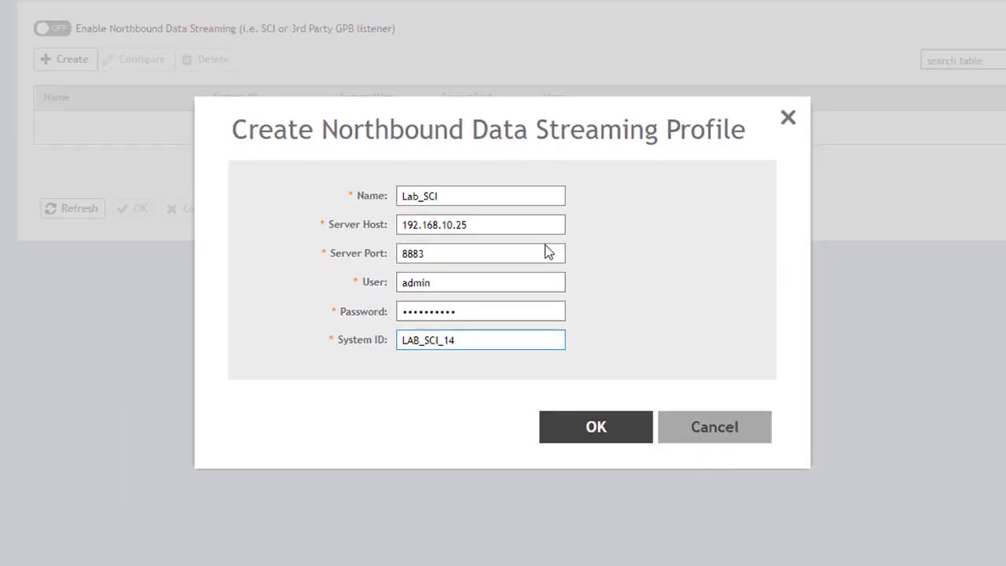
- Save the Lab_SCI profile and switch Enable Northbound Data Streaming on
{"action": "left_click", "coordinate": [577, 417]}
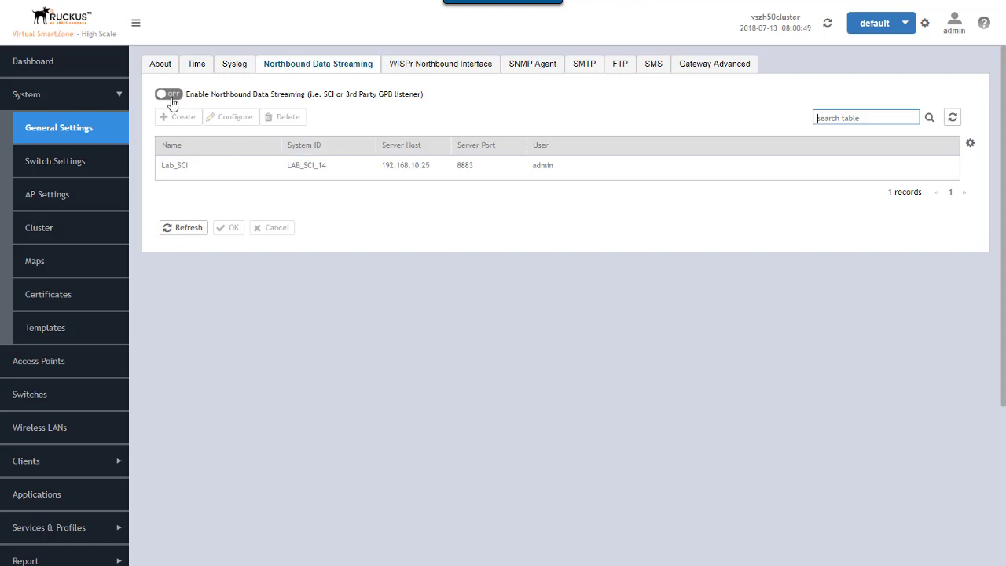
{"action": "left_click", "coordinate": [174, 96]}
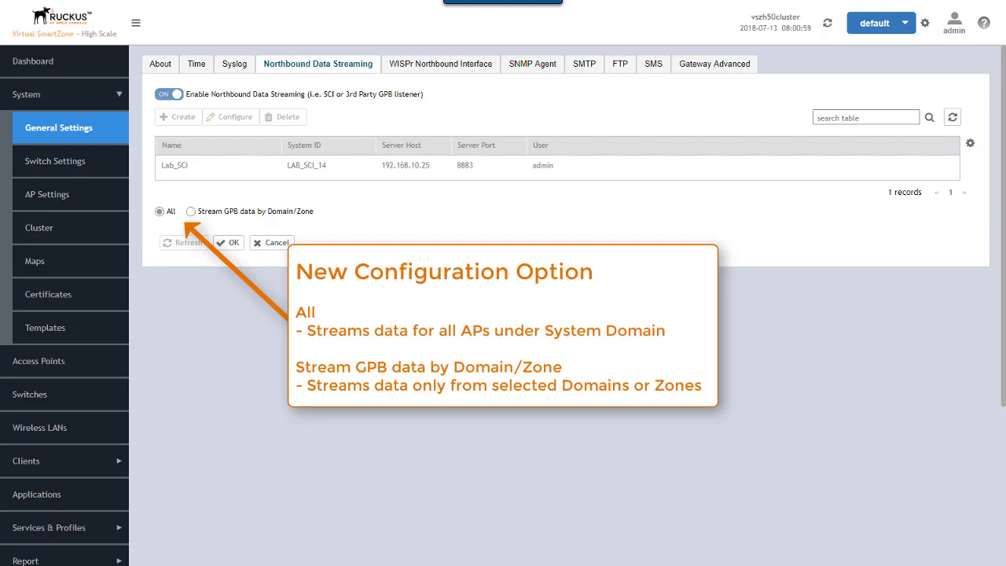
- Set the scope to Stream GPB data by Domain/Zone and expand LabDomain and ProductionDomain
{"action": "left_click", "coordinate": [190, 212]}
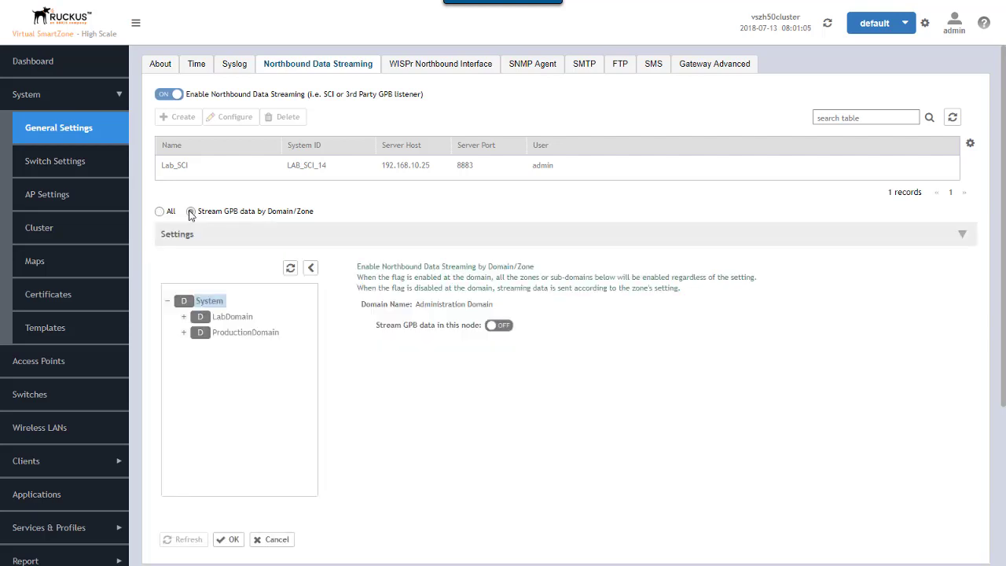
{"action": "left_click", "coordinate": [183, 315]}
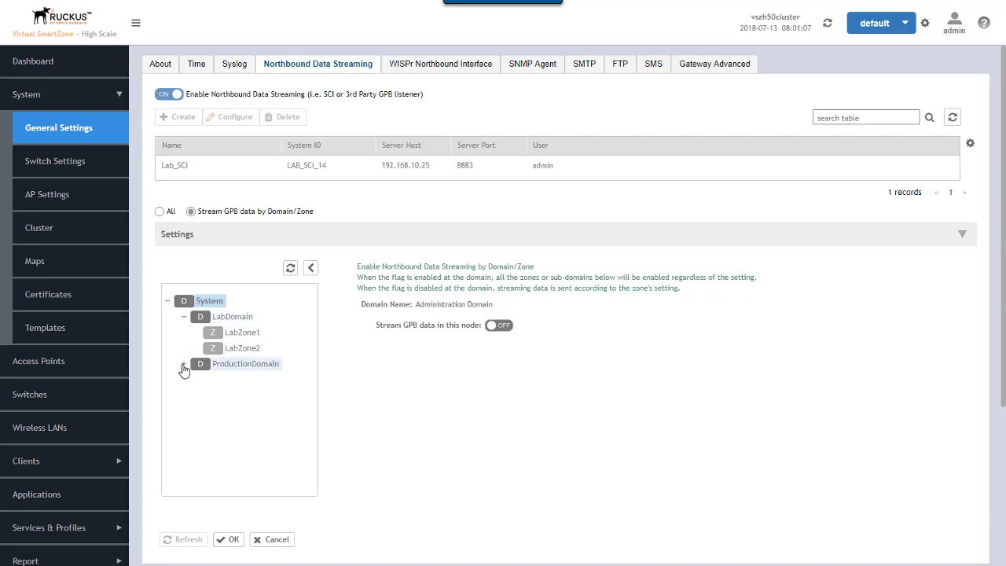
{"action": "left_click", "coordinate": [183, 364]}
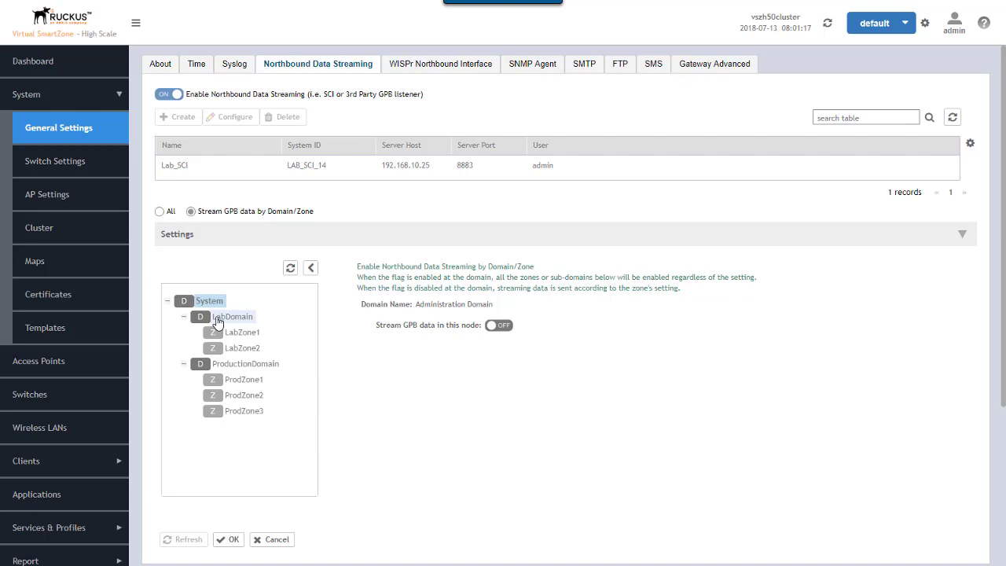
- Turn GPB streaming on for LabDomain and LabZone2, then recheck the Lab nodes
{"action": "left_click", "coordinate": [225, 320]}
{"action": "left_click", "coordinate": [239, 330]}
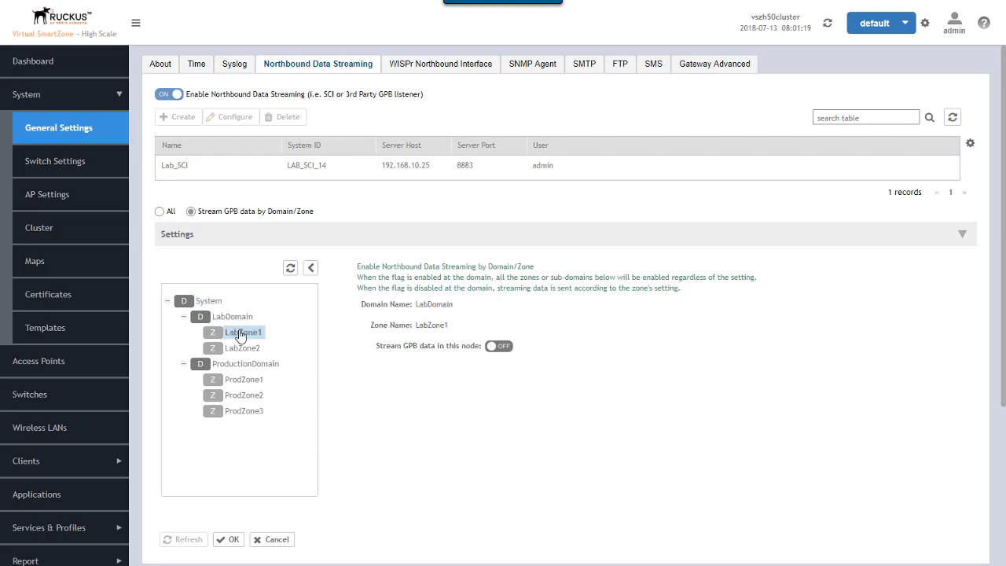
{"action": "left_click", "coordinate": [240, 318]}
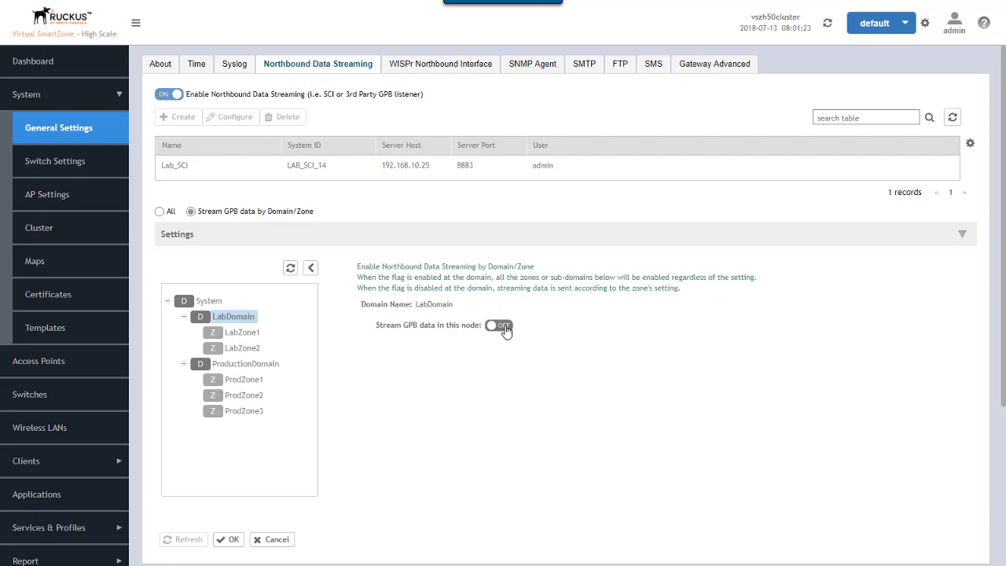
{"action": "left_click", "coordinate": [504, 326]}
{"action": "left_click", "coordinate": [248, 348]}
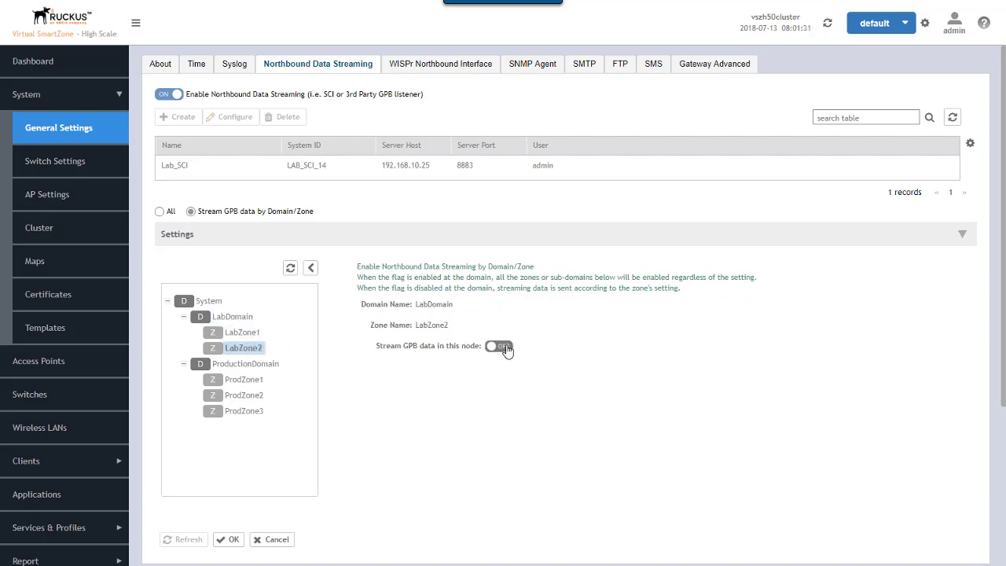
{"action": "left_click", "coordinate": [499, 347]}
{"action": "left_click", "coordinate": [245, 336]}
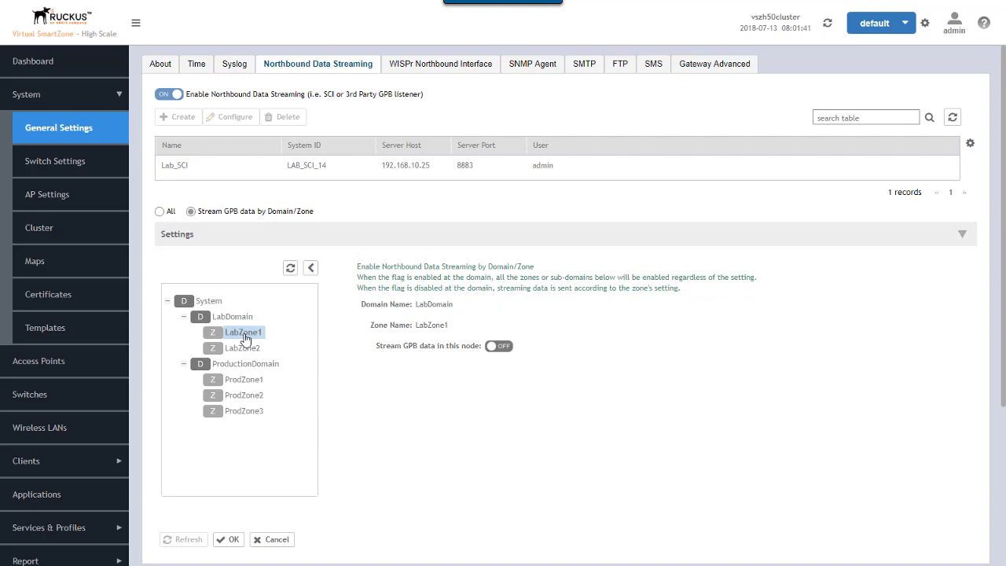
{"action": "left_click", "coordinate": [233, 316]}
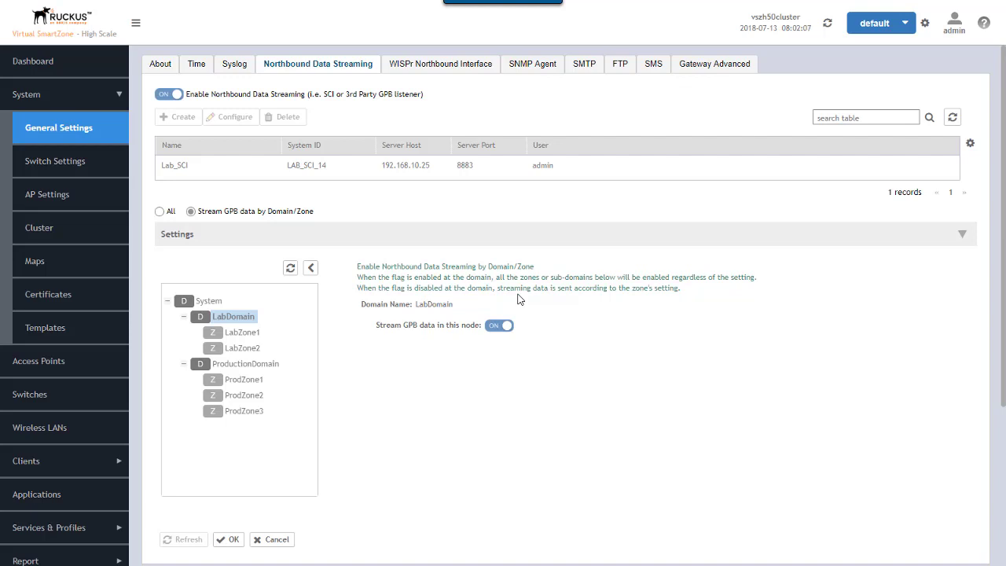
- Switch the Stream GPB data in this node toggle on for ProdZone1 and ProdZone3
{"action": "left_click", "coordinate": [244, 368]}
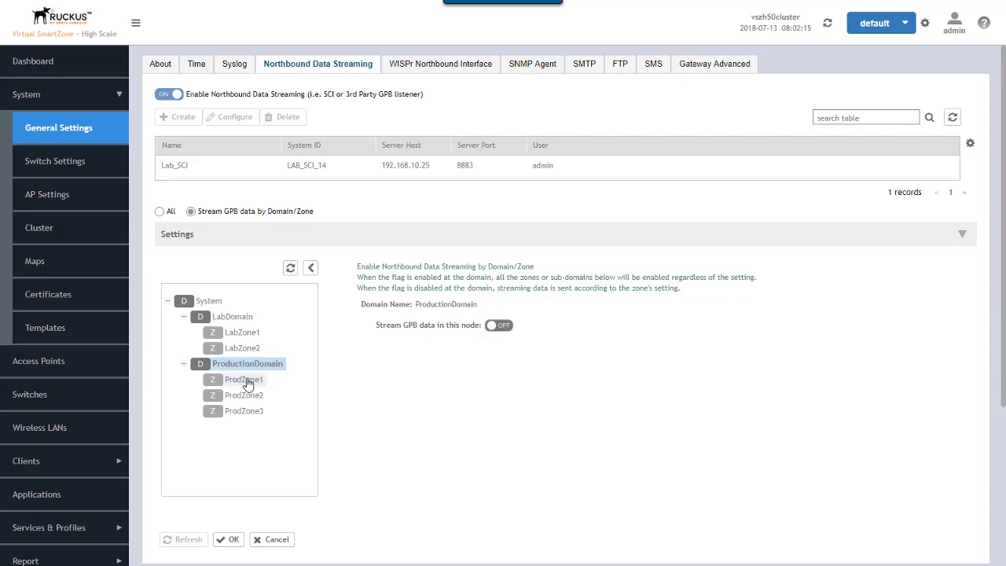
{"action": "left_click", "coordinate": [246, 382]}
{"action": "left_click", "coordinate": [506, 350]}
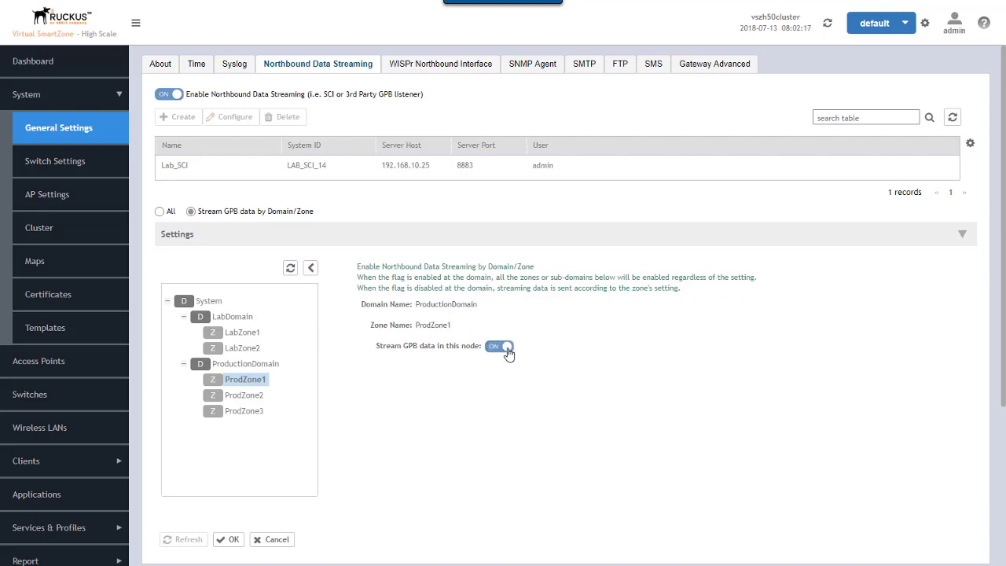
{"action": "left_click", "coordinate": [250, 414]}
{"action": "left_click", "coordinate": [506, 349]}
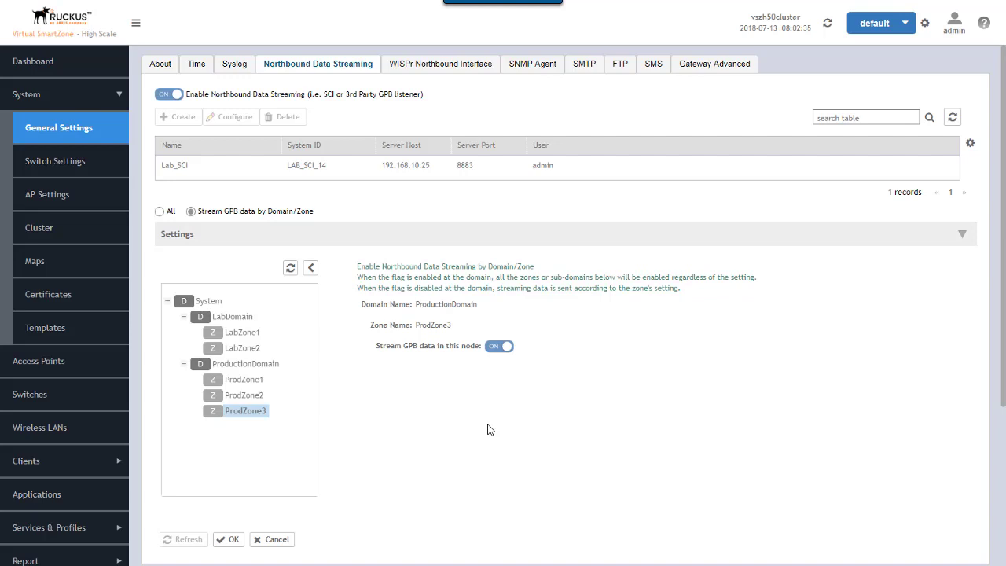
- Apply the streaming choices for LabDomain, LabZone2, ProdZone1 and ProdZone3 with OK
{"action": "left_click", "coordinate": [232, 540]}
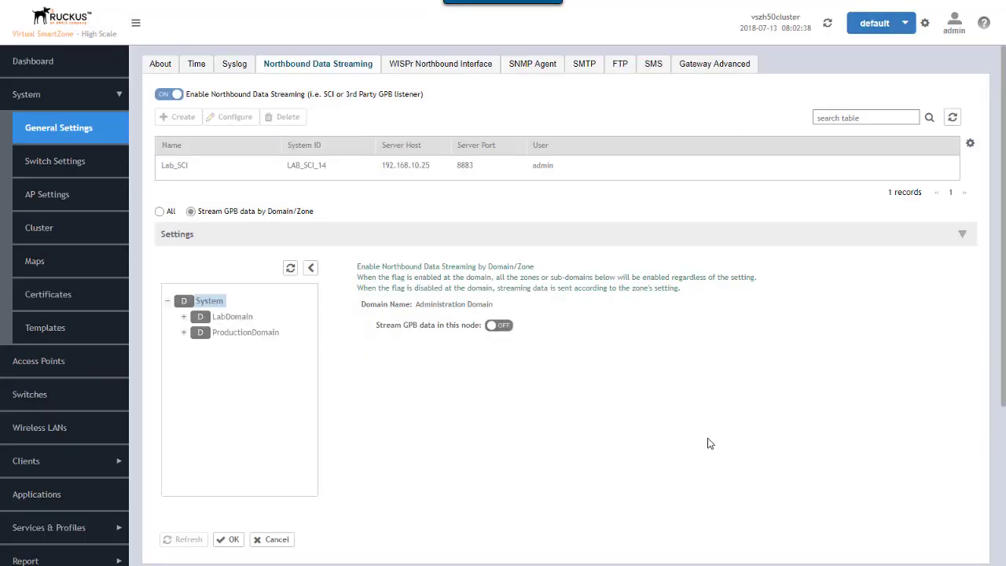